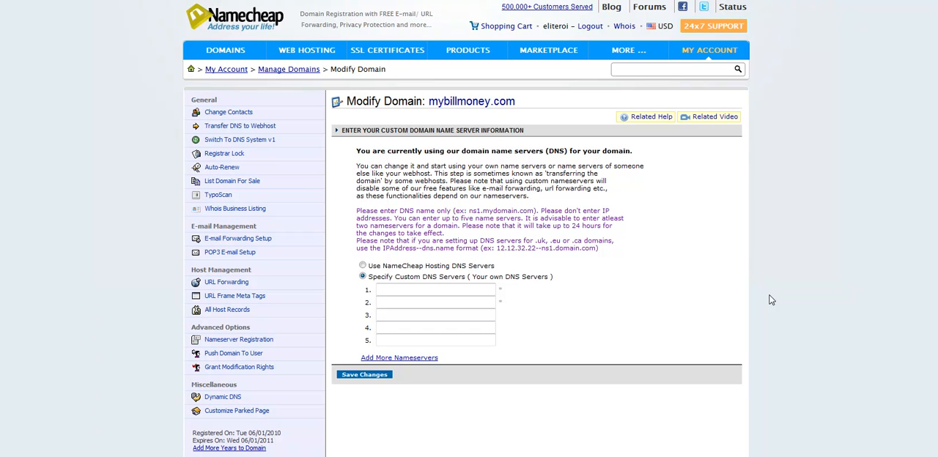
# Set the domain's custom DNS servers to ns1.yourliveinfive.com and ns2.yourliveinfive.com and save the changes.
pyautogui.click(411, 290)
pyautogui.write('ns1.yourlikeinfive.com')
pyautogui.click(401, 301)
pyautogui.write('ns1.yourliveinfive.com')
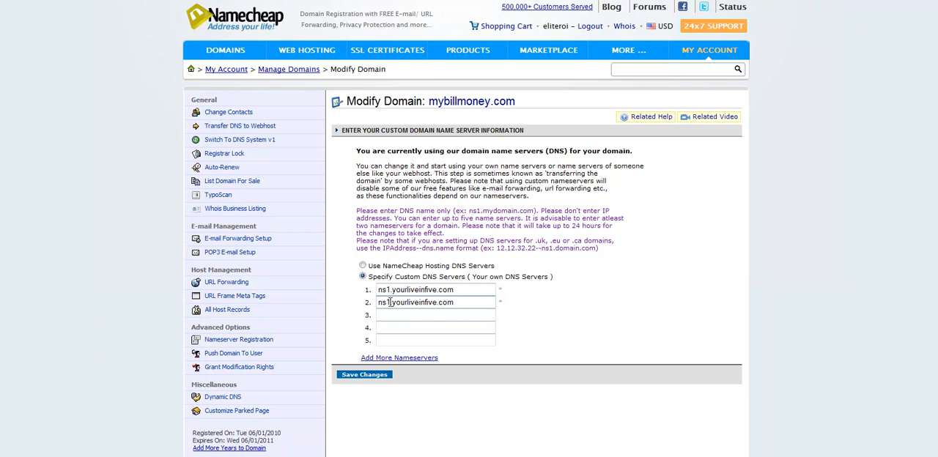
pyautogui.click(390, 302)
pyautogui.press('BackSpace')
pyautogui.write('2')
pyautogui.click(367, 376)
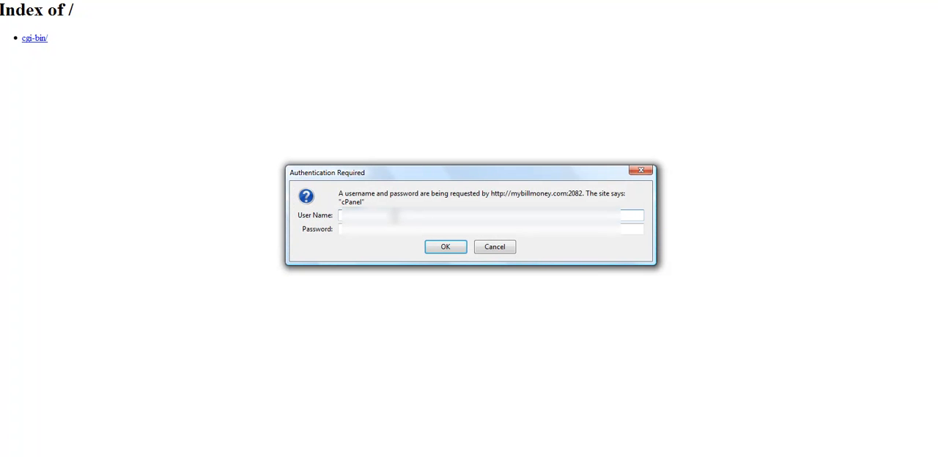
# Log in to cPanel for mybillmoney.com with the account's user name and password.
pyautogui.write('my')
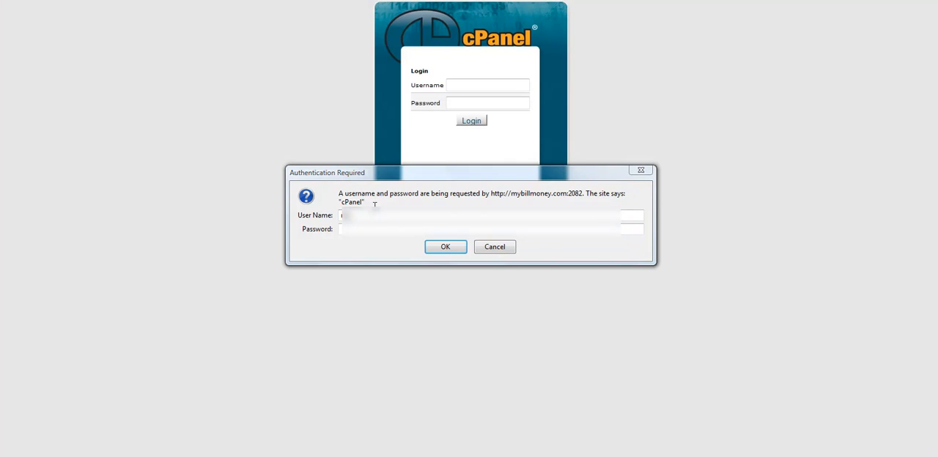
pyautogui.click(360, 215)
pyautogui.write('billmo')
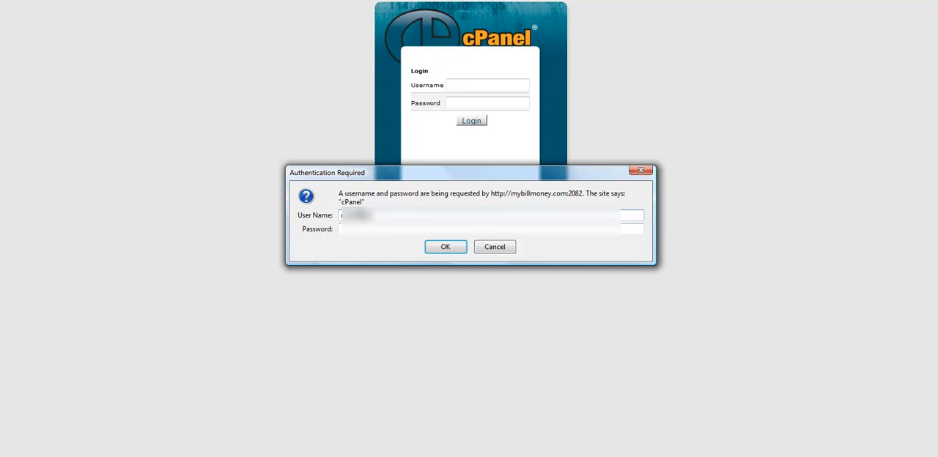
pyautogui.click(353, 230)
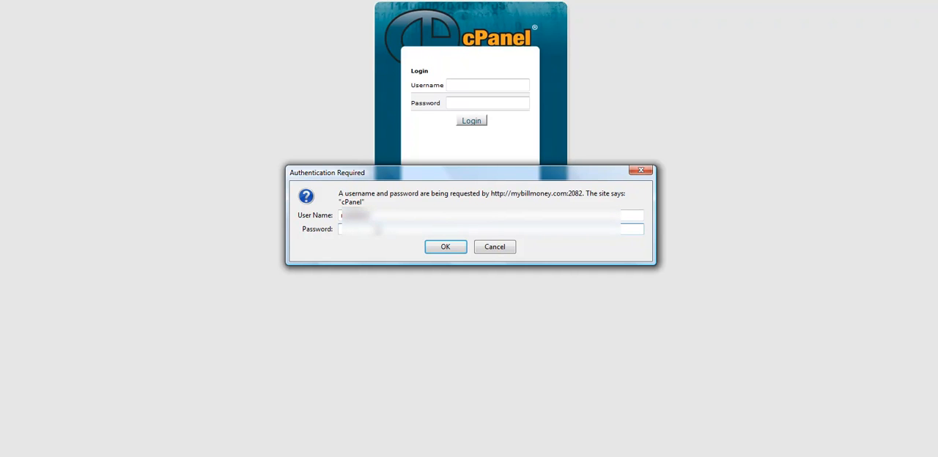
pyautogui.write('*******')
pyautogui.press('Return')
pyautogui.click(496, 255)
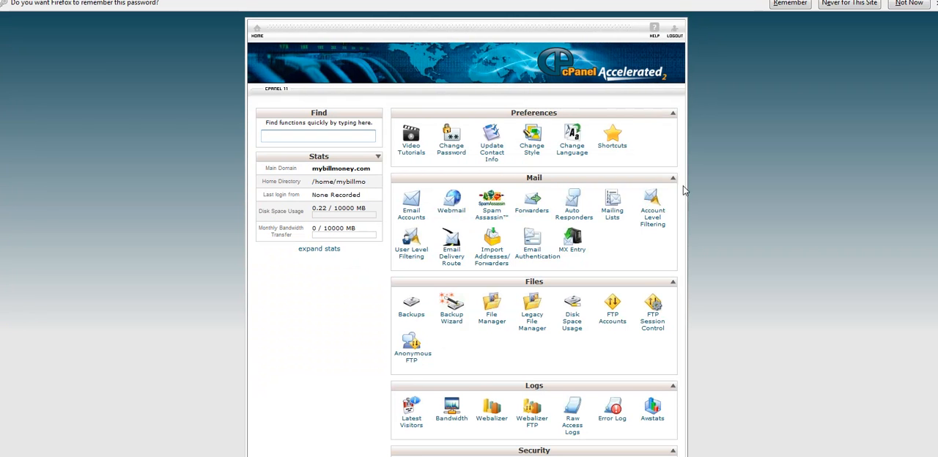
# Open Fantastico De Luxe and start a new WordPress installation.
pyautogui.scroll(-5, 684, 190)
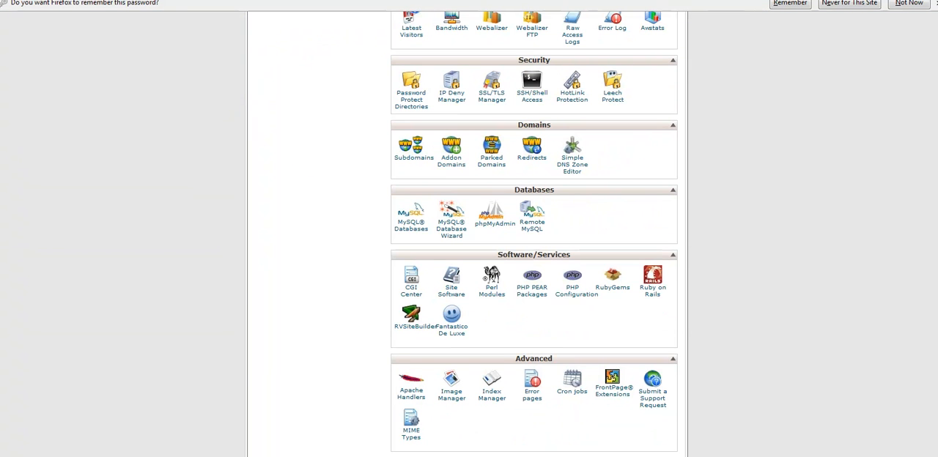
pyautogui.click(453, 330)
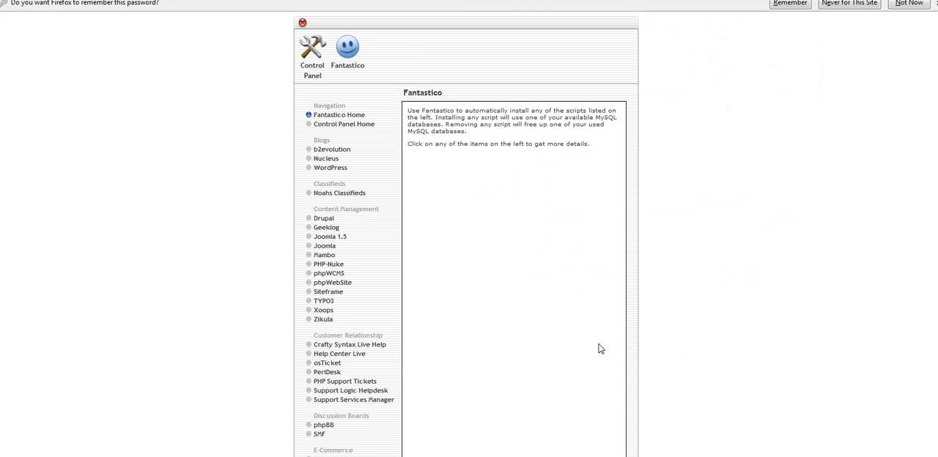
pyautogui.click(331, 168)
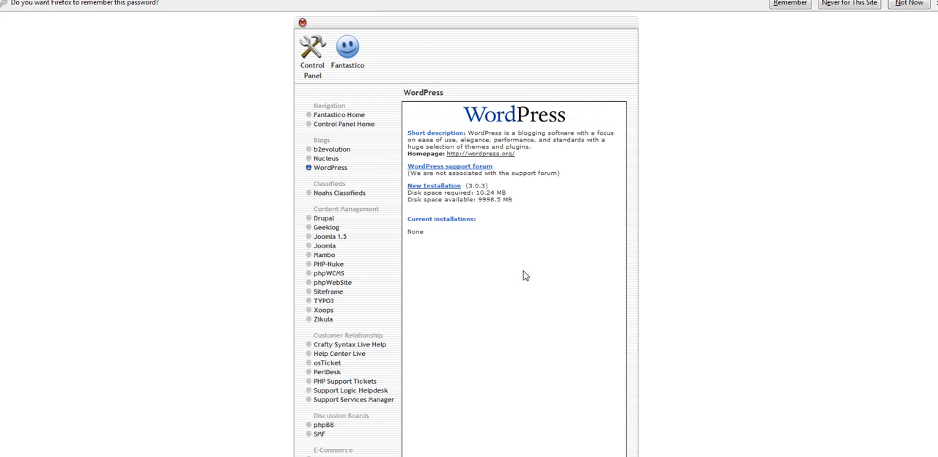
pyautogui.click(436, 186)
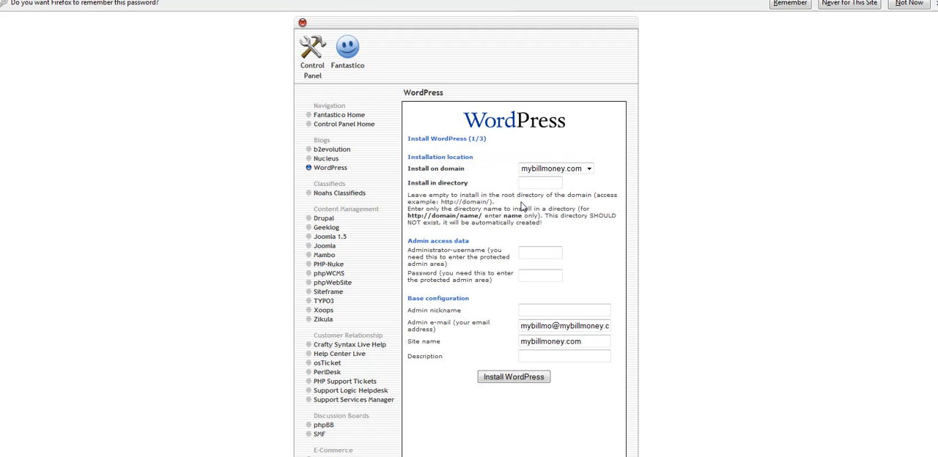
# Fill in the WordPress administrator's username, password, nickname and admin e-mail for the installation.
pyautogui.click(555, 253)
pyautogui.write('adm')
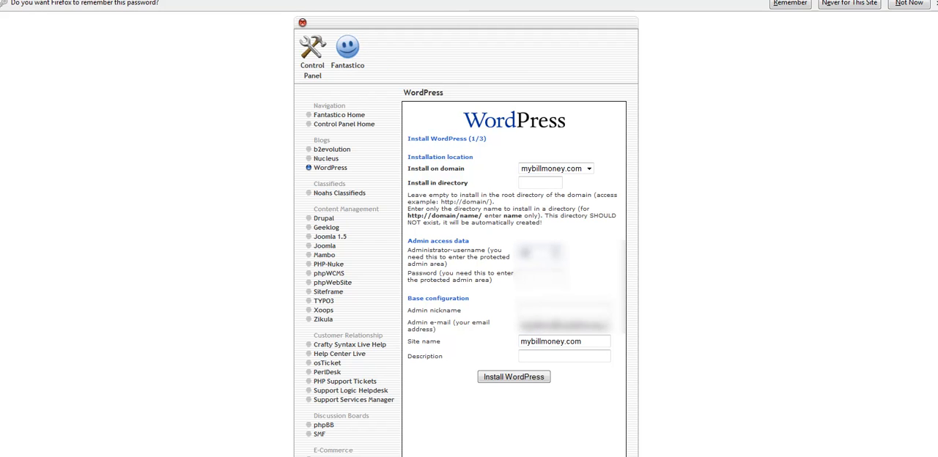
pyautogui.click(540, 274)
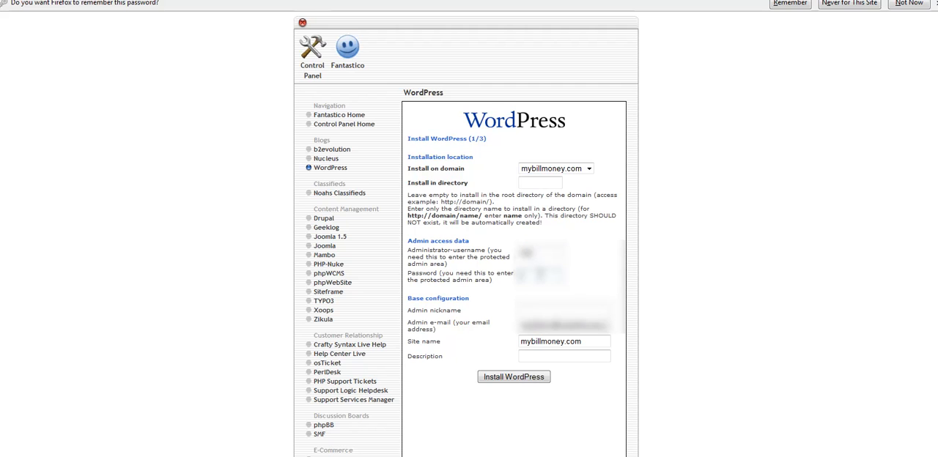
pyautogui.write('*****')
pyautogui.click(538, 309)
pyautogui.write('ad*')
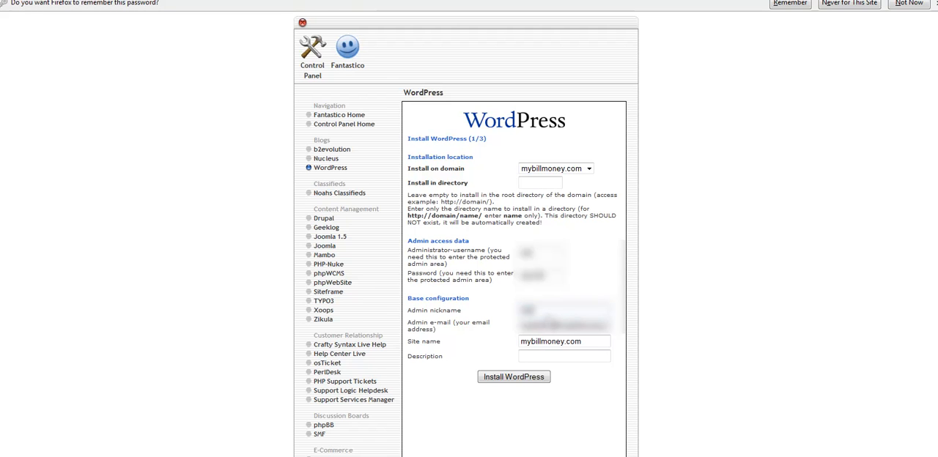
pyautogui.moveTo(561, 326); pyautogui.dragTo(502, 324)
pyautogui.write('***')
# Submit the WordPress installation for the root directory of mybillmoney.com and finish it.
pyautogui.moveTo(586, 339); pyautogui.dragTo(483, 340)
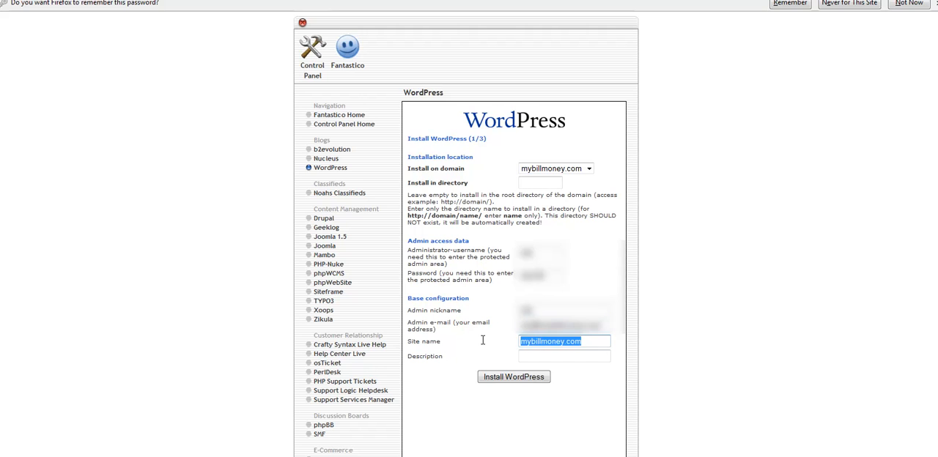
pyautogui.click(514, 378)
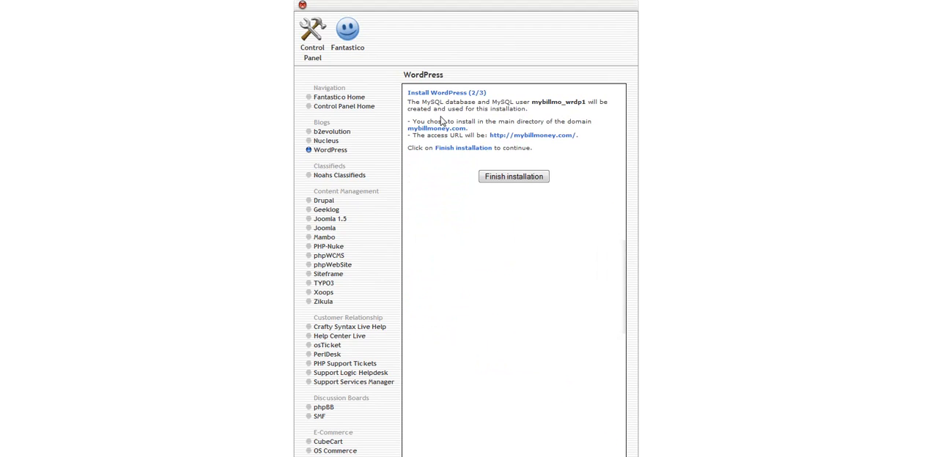
pyautogui.click(501, 180)
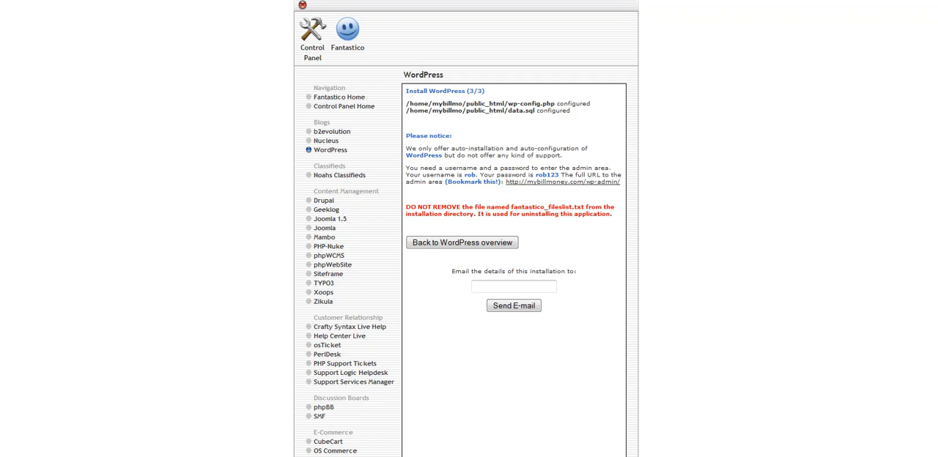
# Go to the new site's WordPress admin area and log in with the administrator's username and password.
pyautogui.press('BackSpace')
pyautogui.press('Return')
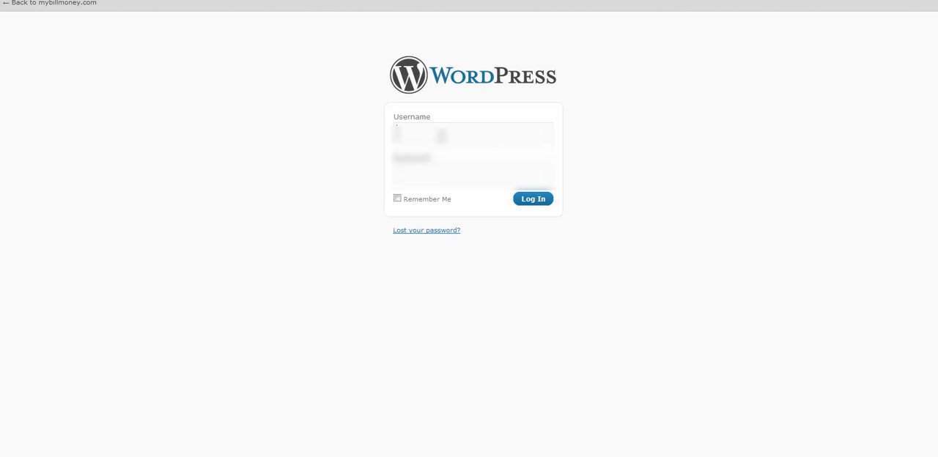
pyautogui.write('****')
pyautogui.click(434, 177)
pyautogui.write('***********')
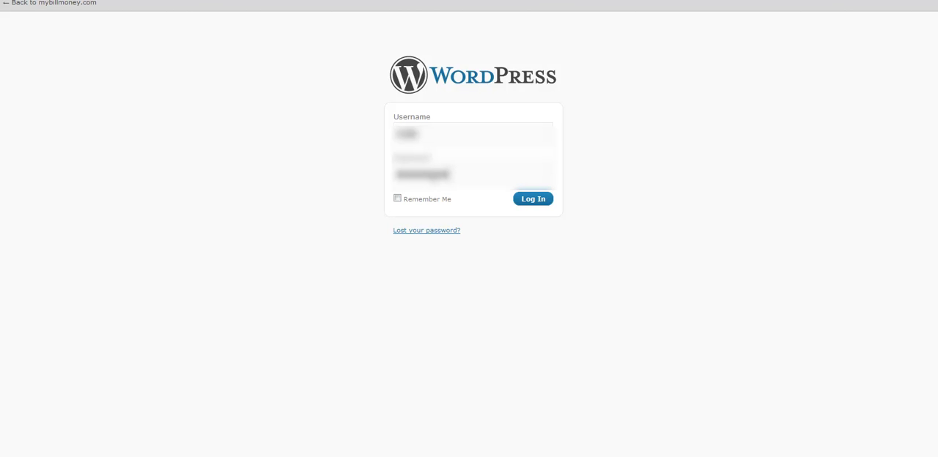
pyautogui.click(542, 202)
pyautogui.click(509, 254)
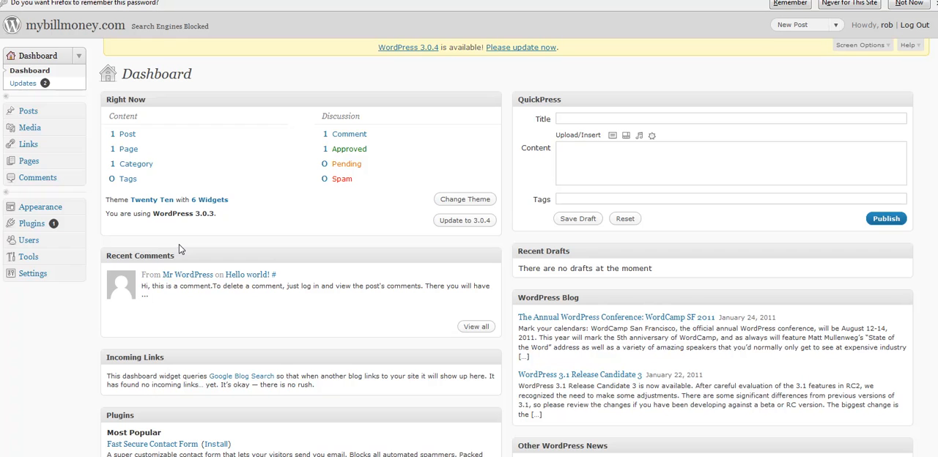
# Search the WordPress plugin directory for "pretty link" in order to add a new plugin.
pyautogui.click(34, 225)
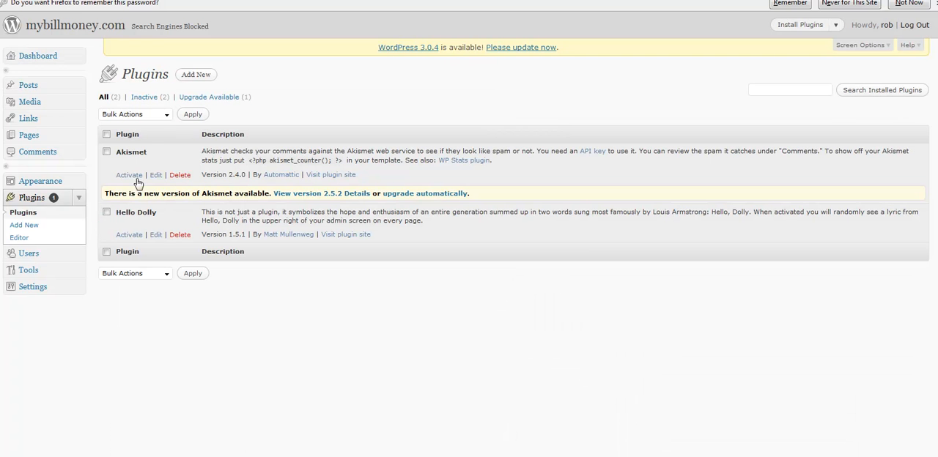
pyautogui.click(198, 75)
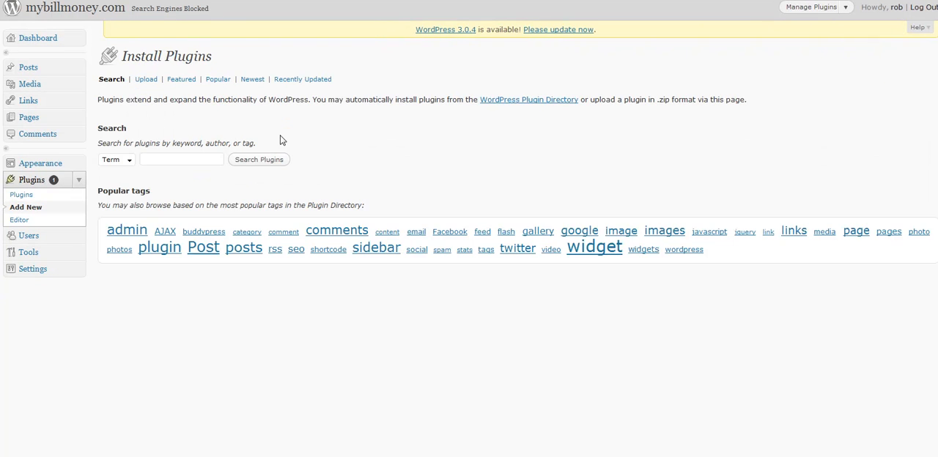
pyautogui.click(187, 156)
pyautogui.write('pretty link')
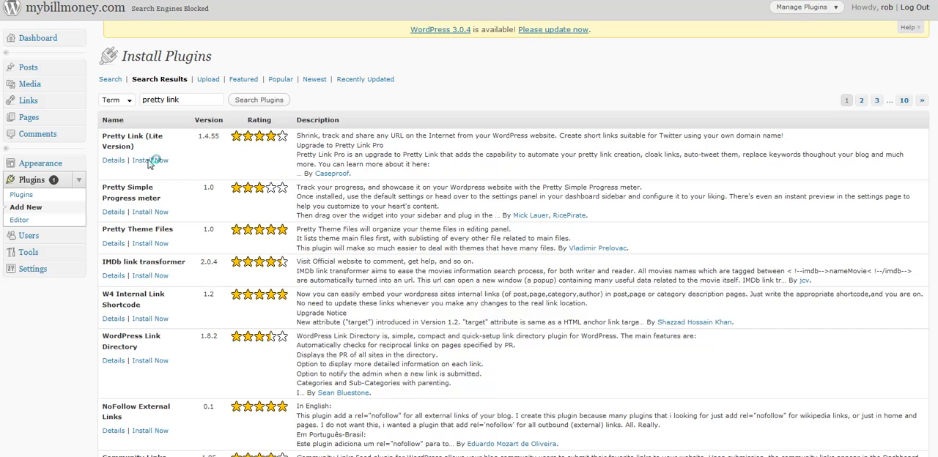
# Install the Pretty Link (Lite Version) plugin and activate it.
pyautogui.click(150, 160)
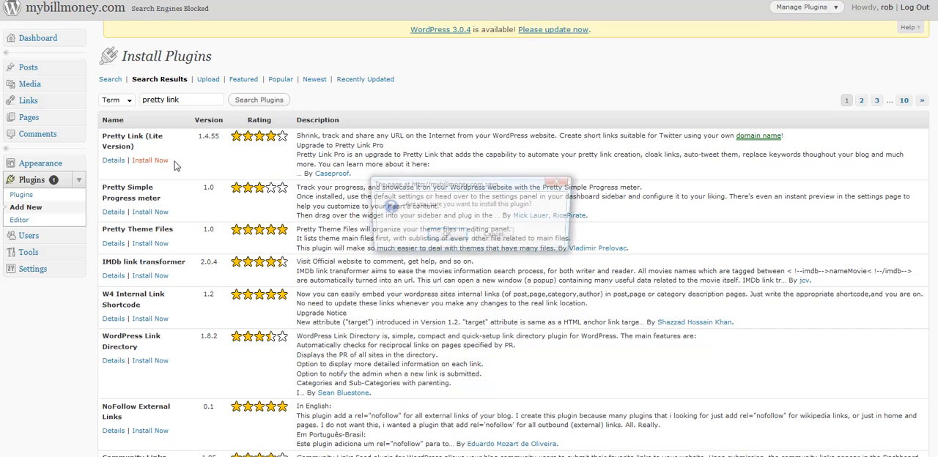
pyautogui.click(446, 235)
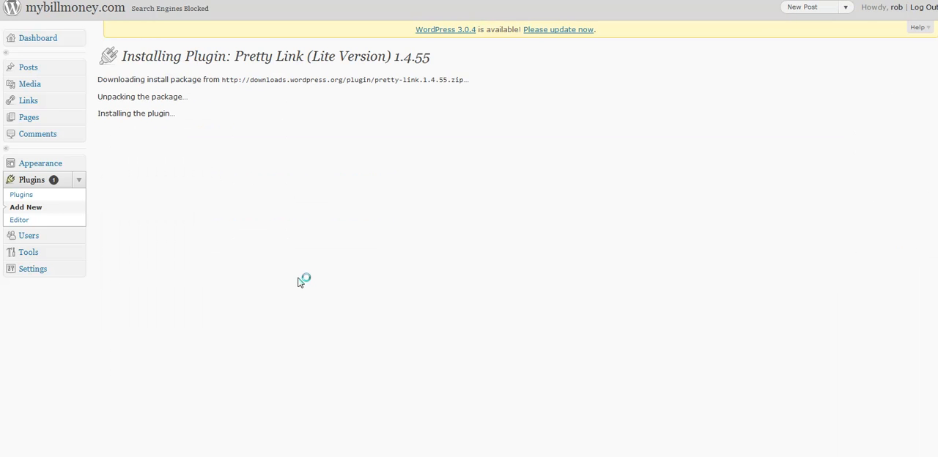
pyautogui.click(155, 149)
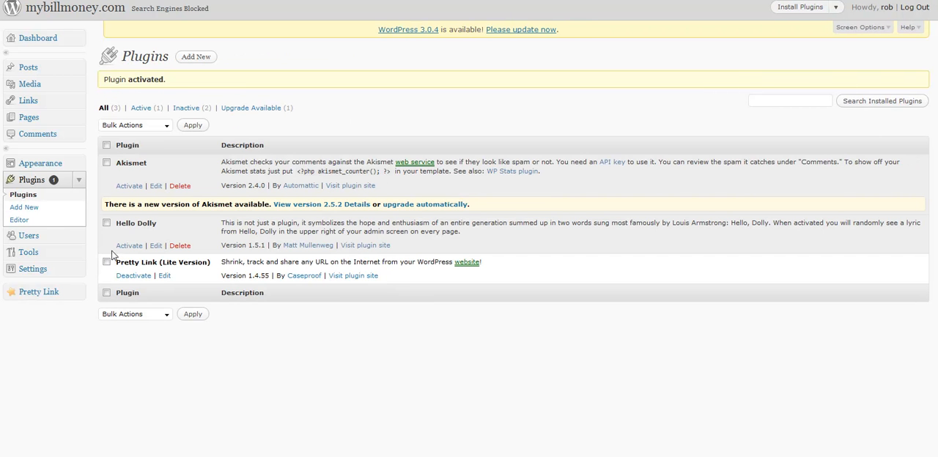
# Follow Pretty Link's notice to the permalink settings, set a custom structure of /%post_id% and save it.
pyautogui.click(49, 296)
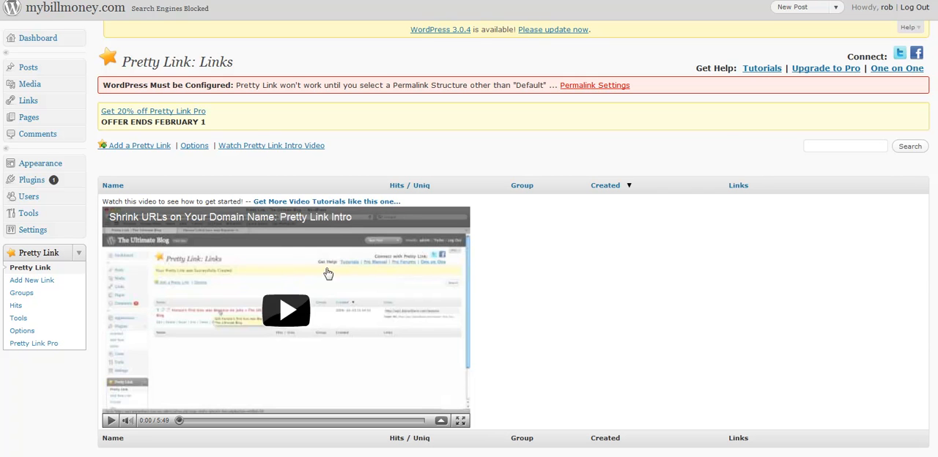
pyautogui.click(591, 86)
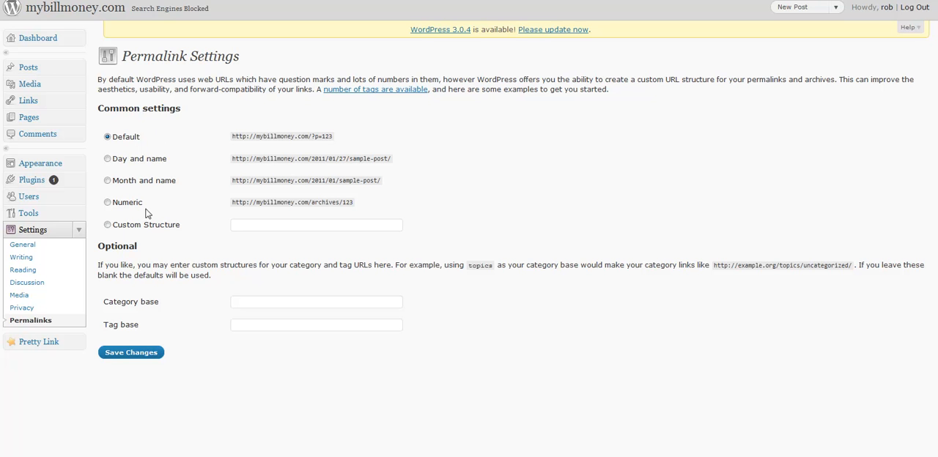
pyautogui.click(108, 225)
pyautogui.click(107, 202)
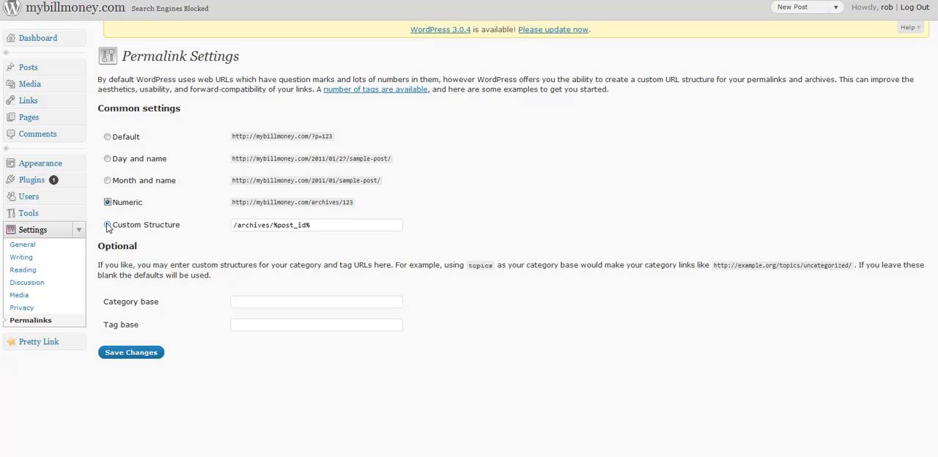
pyautogui.click(107, 226)
pyautogui.moveTo(271, 225); pyautogui.dragTo(193, 226)
pyautogui.press('BackSpace')
pyautogui.click(143, 355)
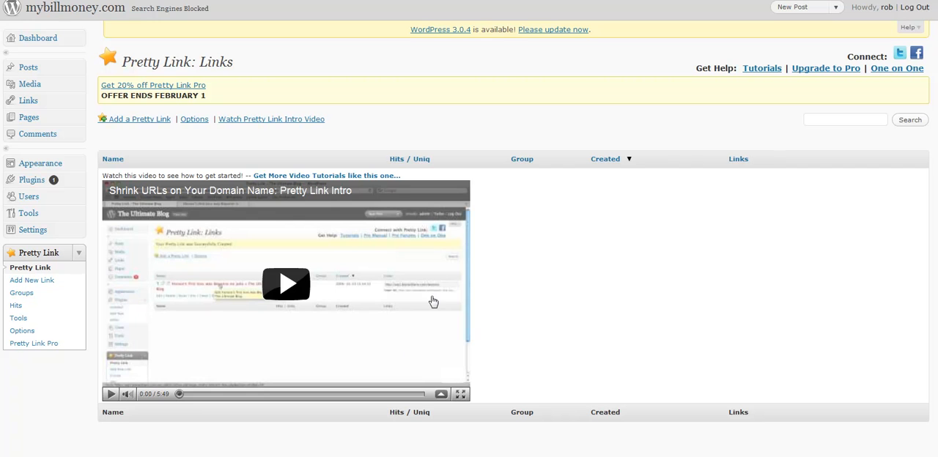
pyautogui.click(160, 120)
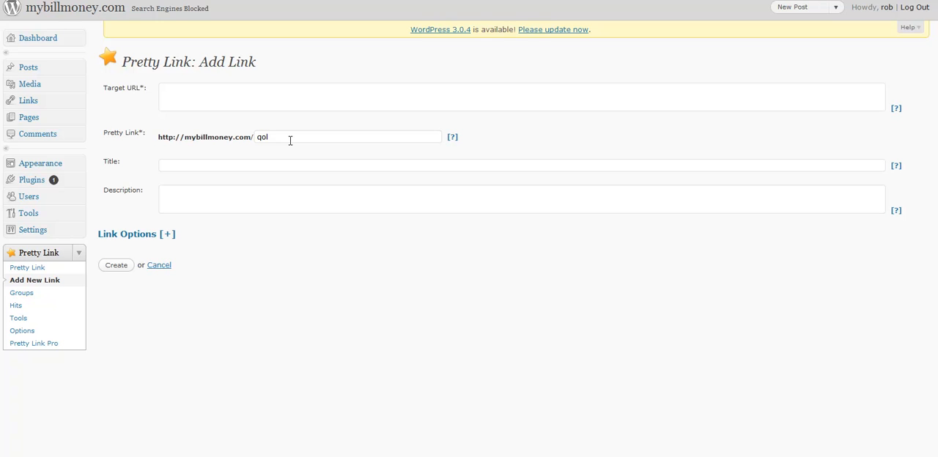
pyautogui.moveTo(275, 137); pyautogui.dragTo(248, 137)
pyautogui.write('join')
pyautogui.click(231, 92)
pyautogui.write('http://www.partner')
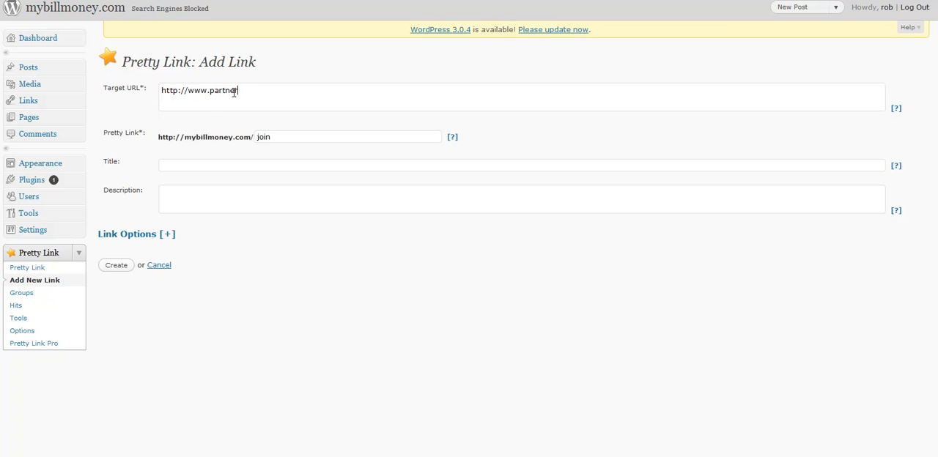
pyautogui.write('withpaul.com')
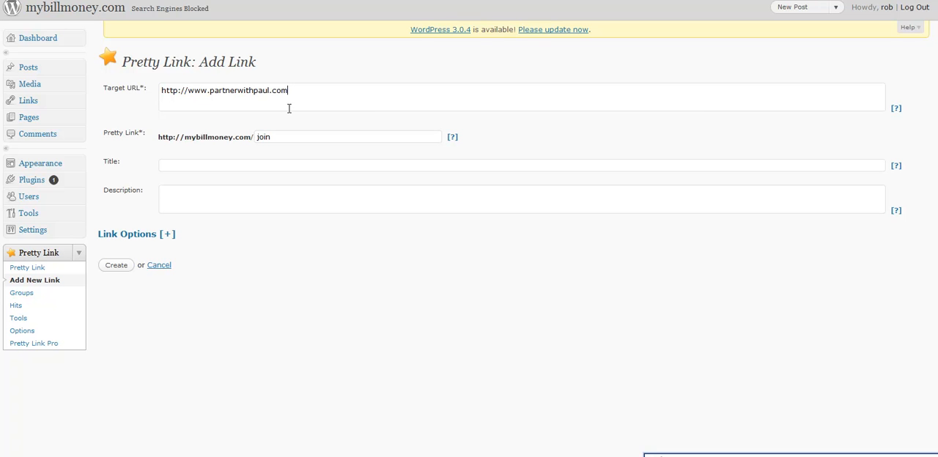
pyautogui.click(118, 266)
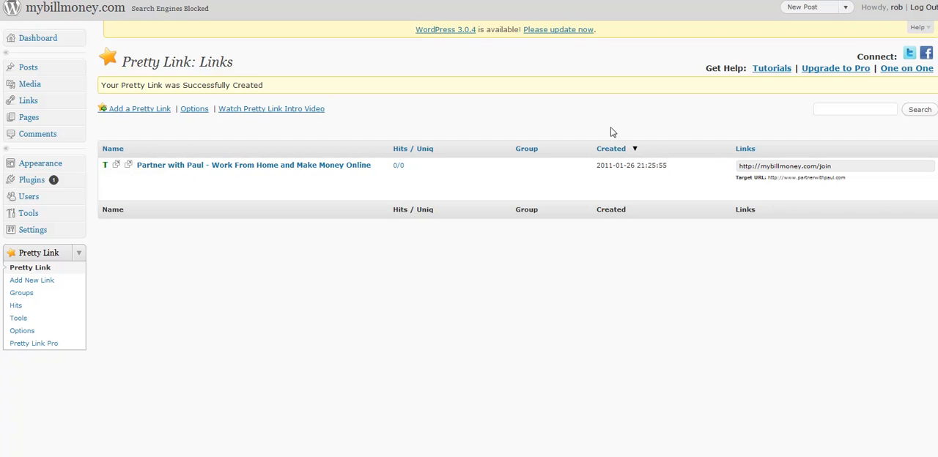
pyautogui.click(836, 168)
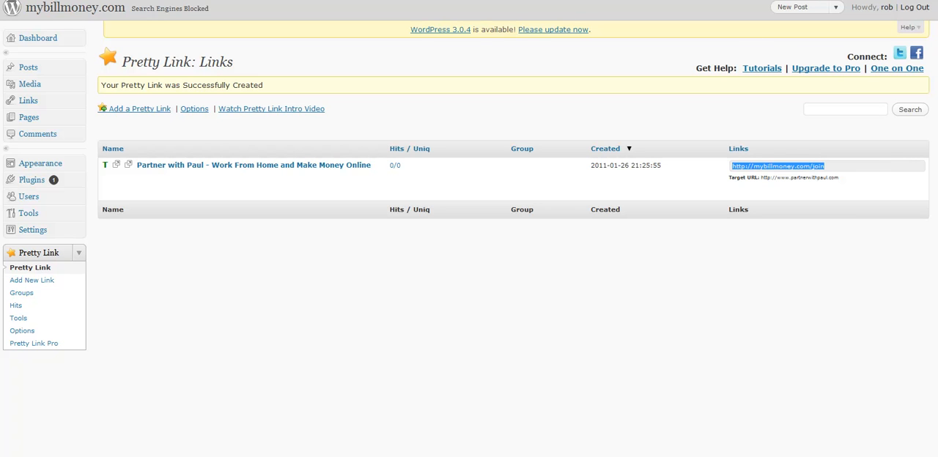
pyautogui.click(491, 0)
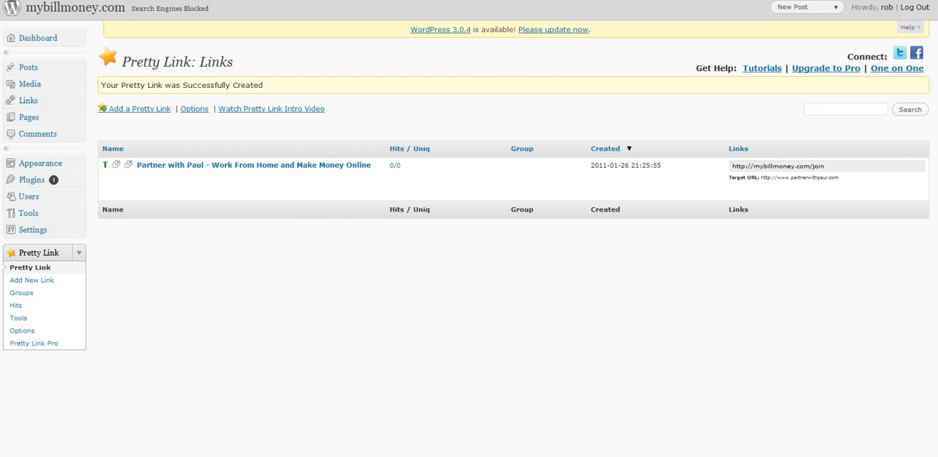
pyautogui.press('Return')
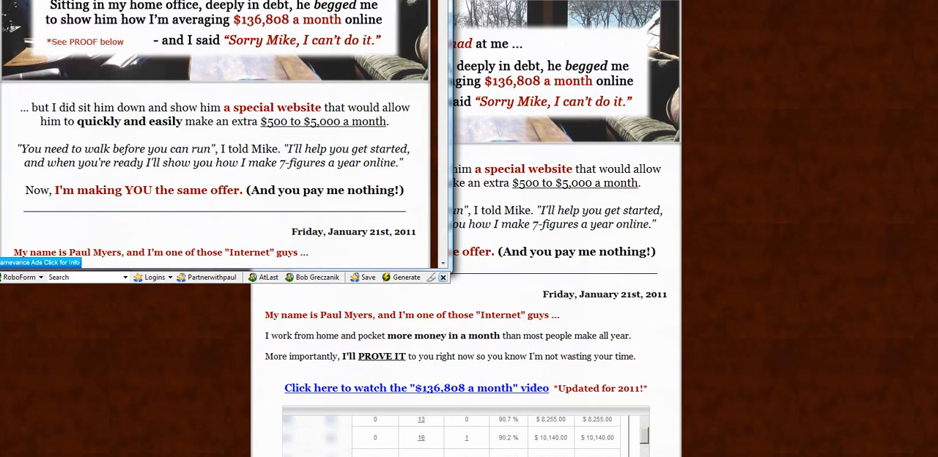
pyautogui.click(435, 1)
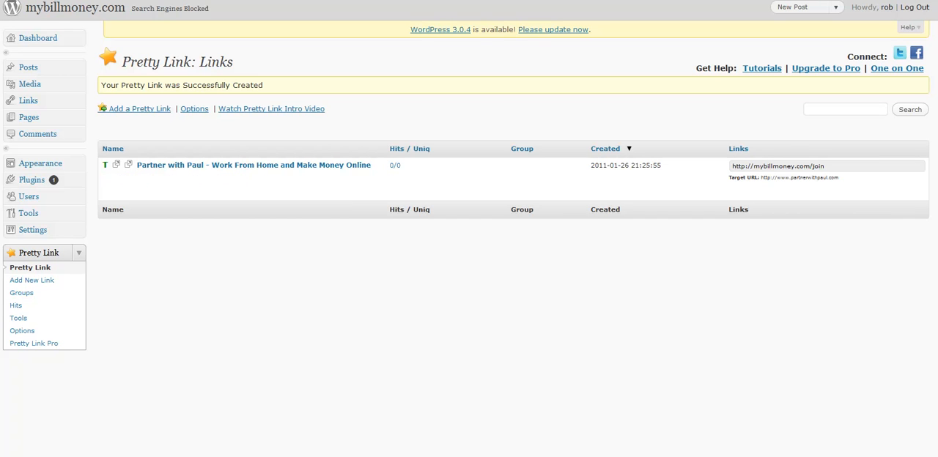
pyautogui.press('BackSpace')
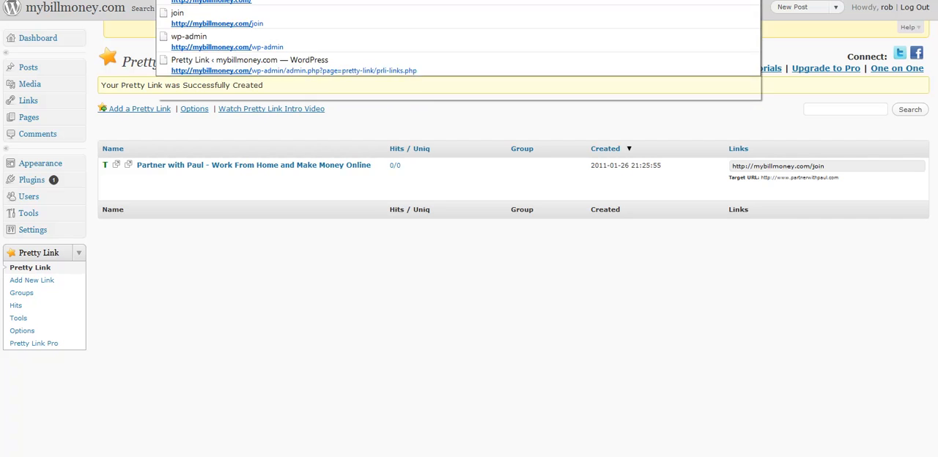
pyautogui.write('join')
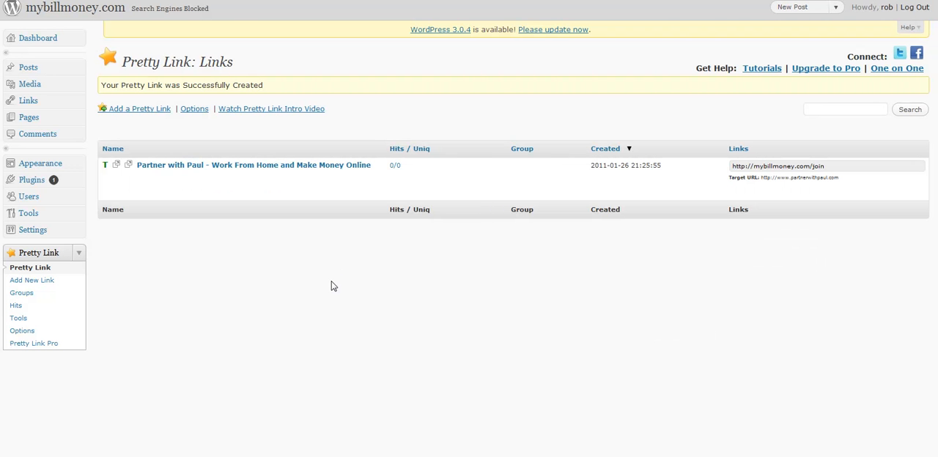
# Open the Twenty Ten theme's header.php for editing and paste the JavaScript location.replace redirect snippet on a new line just above </head>.
pyautogui.click(36, 164)
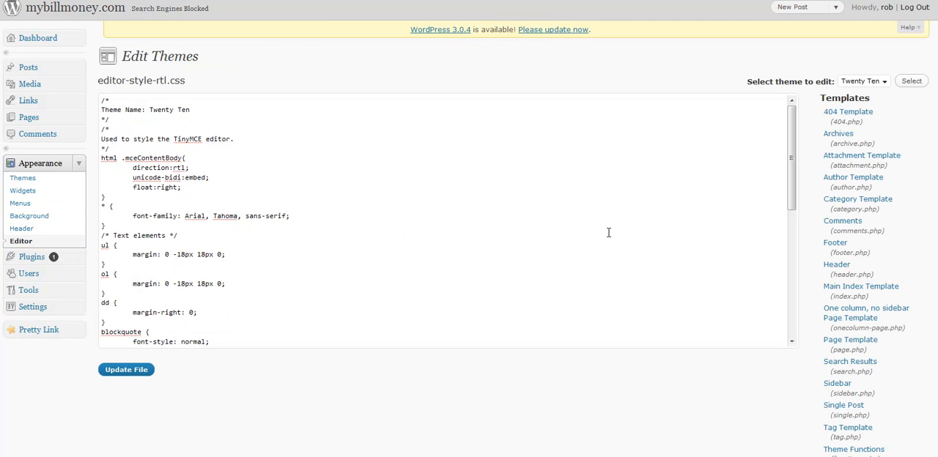
pyautogui.click(835, 267)
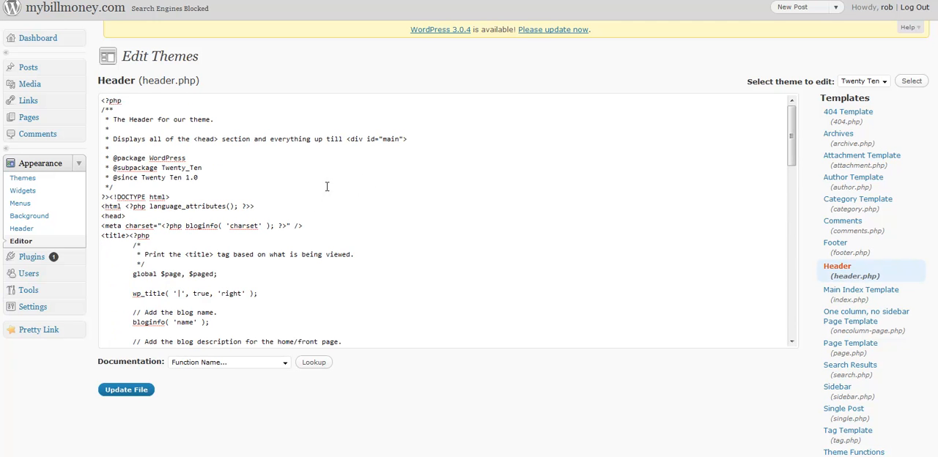
pyautogui.scroll(-3, 297, 206)
pyautogui.scroll(-1, 300, 203)
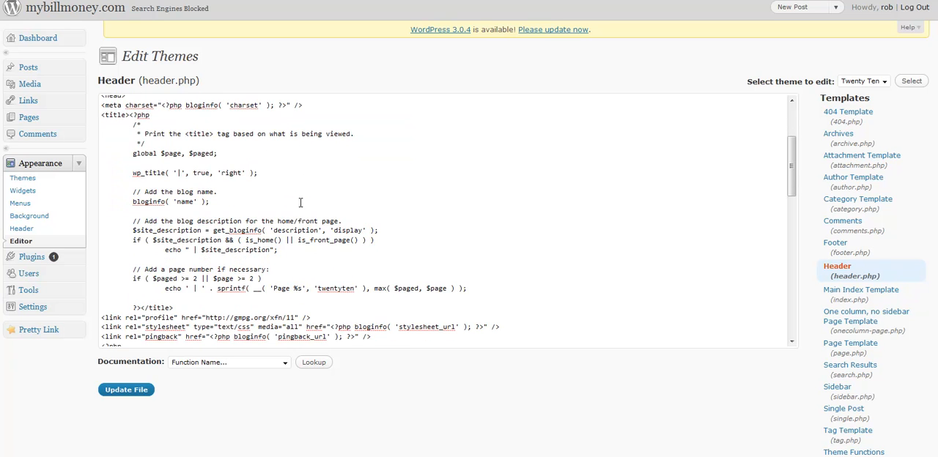
pyautogui.scroll(-2, 301, 202)
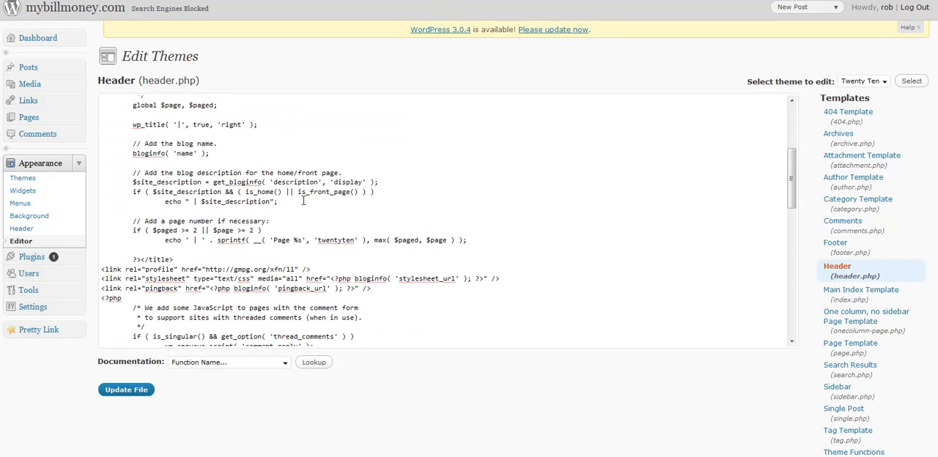
pyautogui.scroll(-3, 304, 201)
pyautogui.scroll(-2, 306, 199)
pyautogui.click(136, 277)
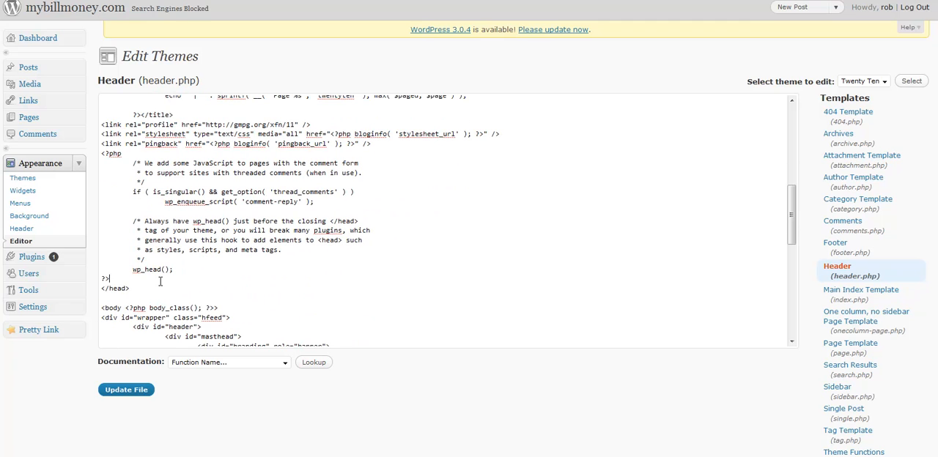
pyautogui.press('Return')
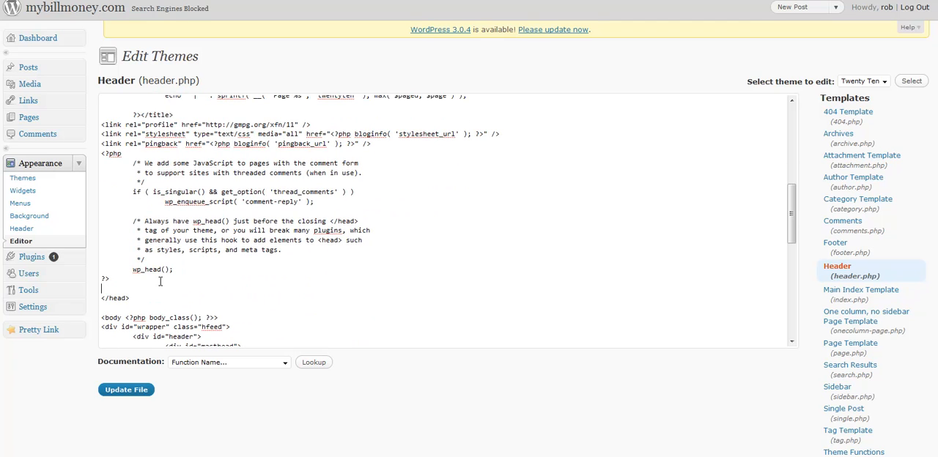
pyautogui.write('<script language="javascript"><!-- location.replace("pagename.html") //--> </script>')
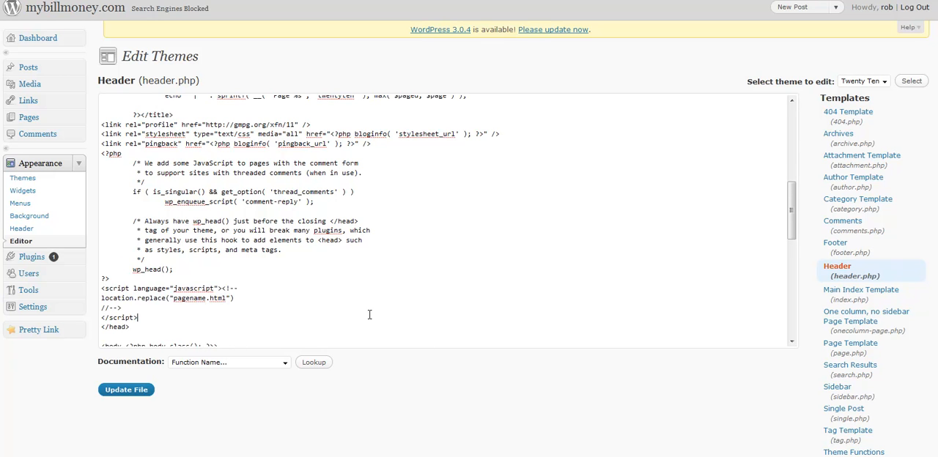
pyautogui.scroll(-1, 368, 314)
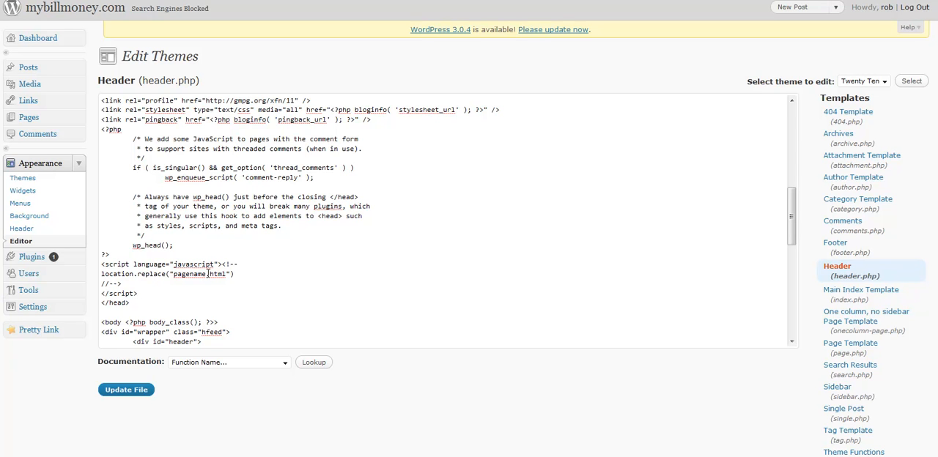
pyautogui.moveTo(226, 274); pyautogui.dragTo(173, 273)
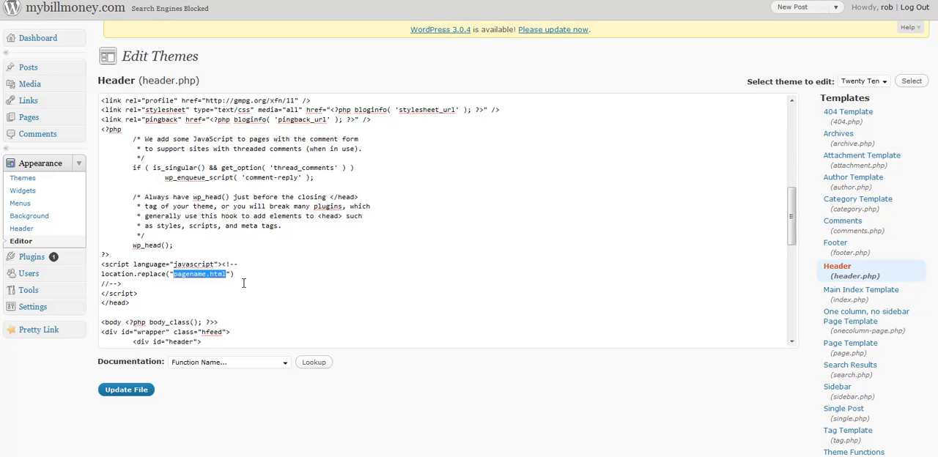
pyautogui.write('http://w')
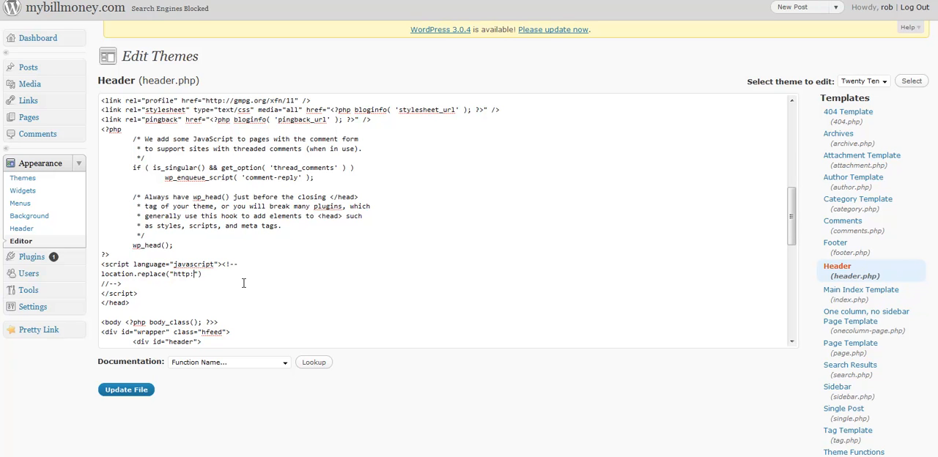
pyautogui.write('ww')
pyautogui.write('.partner')
pyautogui.write('withpaul.com')
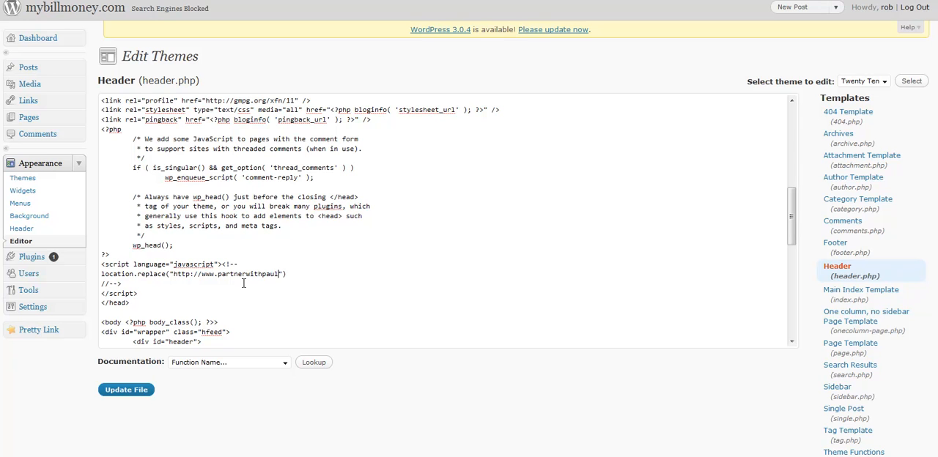
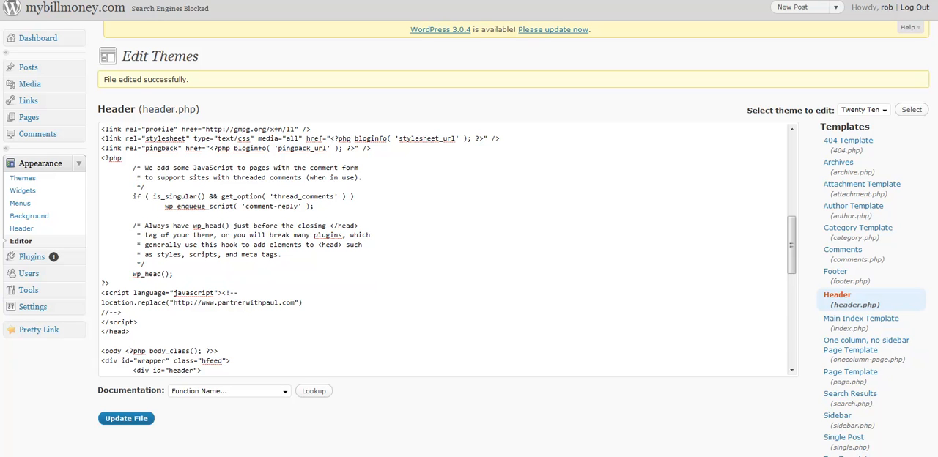
# Enter mybillmoney.com as the browser address to test the header redirect, and return to the inserted script in header.php.
pyautogui.press('BackSpace')
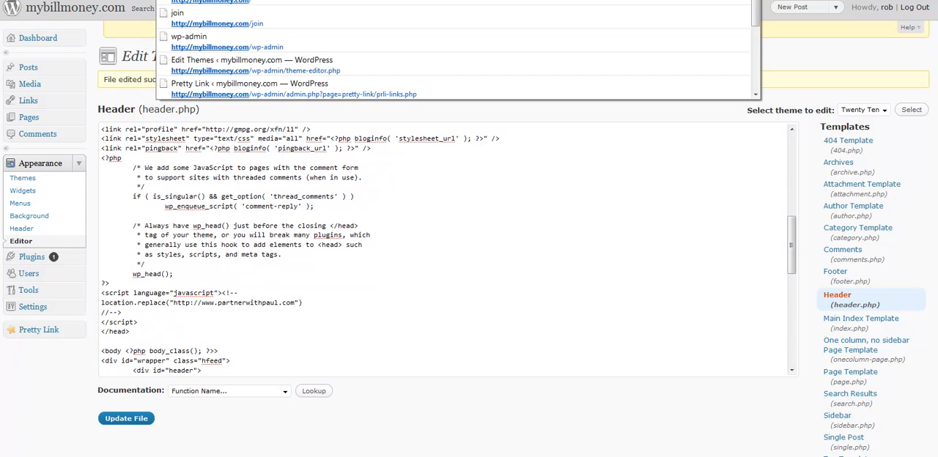
pyautogui.press('Escape')
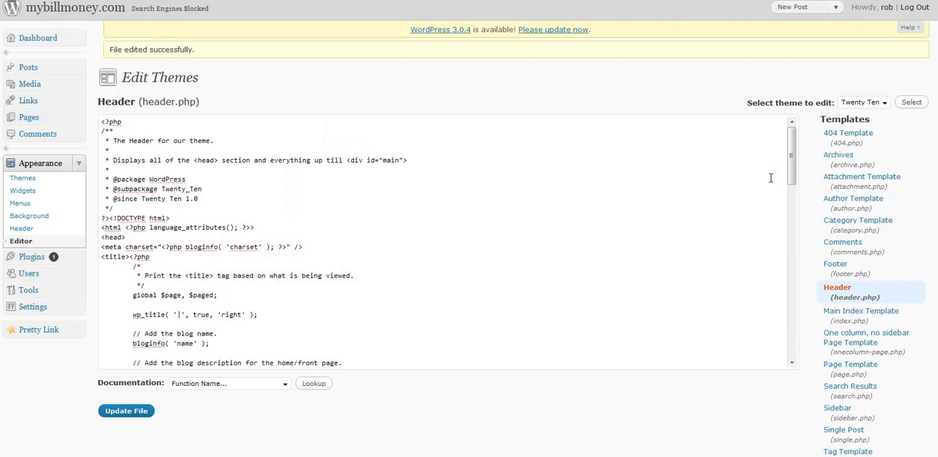
pyautogui.click(40, 329)
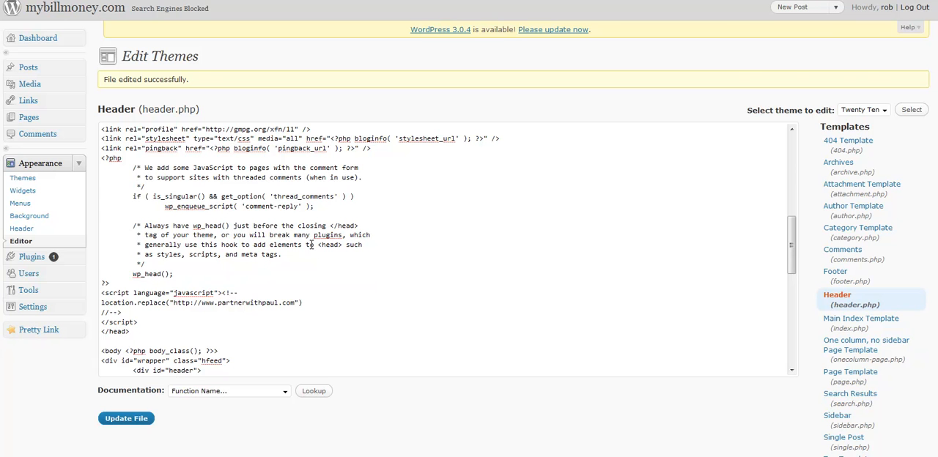